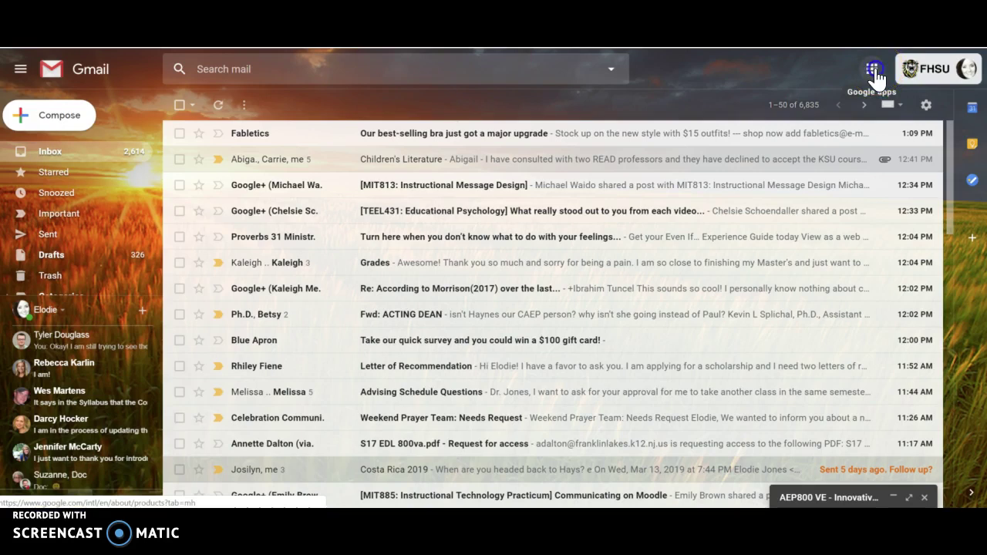
Bring up the Google apps grid from the Gmail inbox
{"action": "left_click", "coordinate": [875, 69]}
Switch to Drive and create a My Drive folder named 'AEP 800 VE' plus the person's name
{"action": "left_click", "coordinate": [826, 208]}
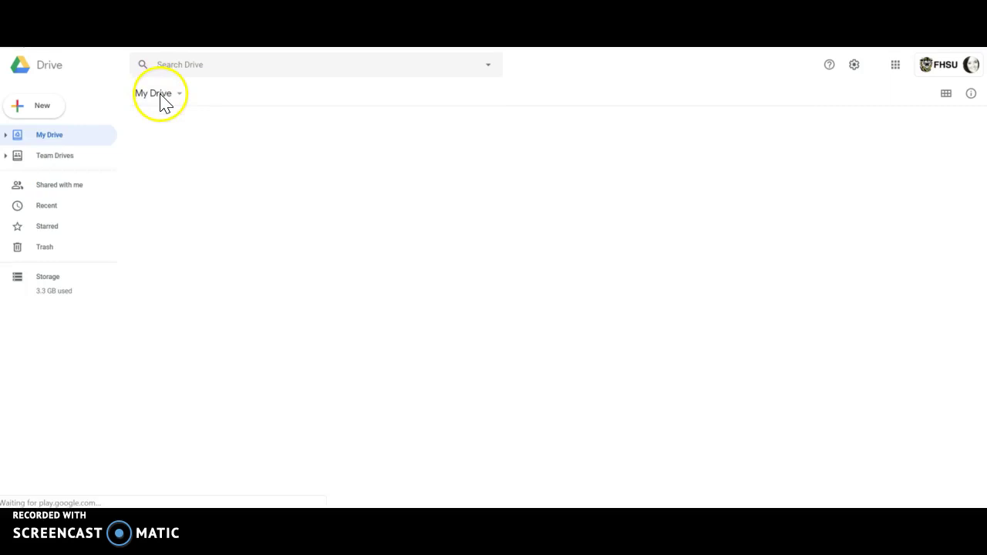
{"action": "left_click", "coordinate": [161, 99]}
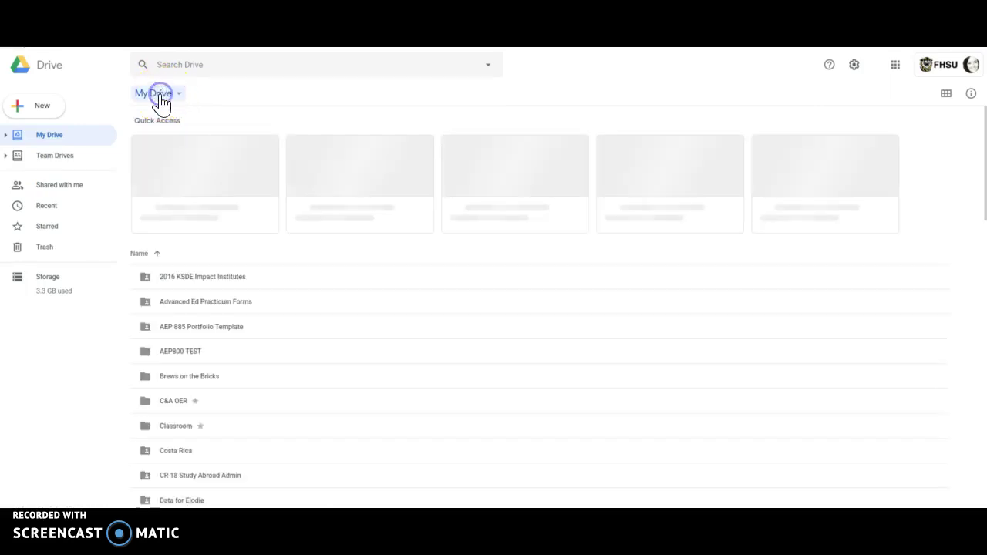
{"action": "left_click", "coordinate": [182, 124]}
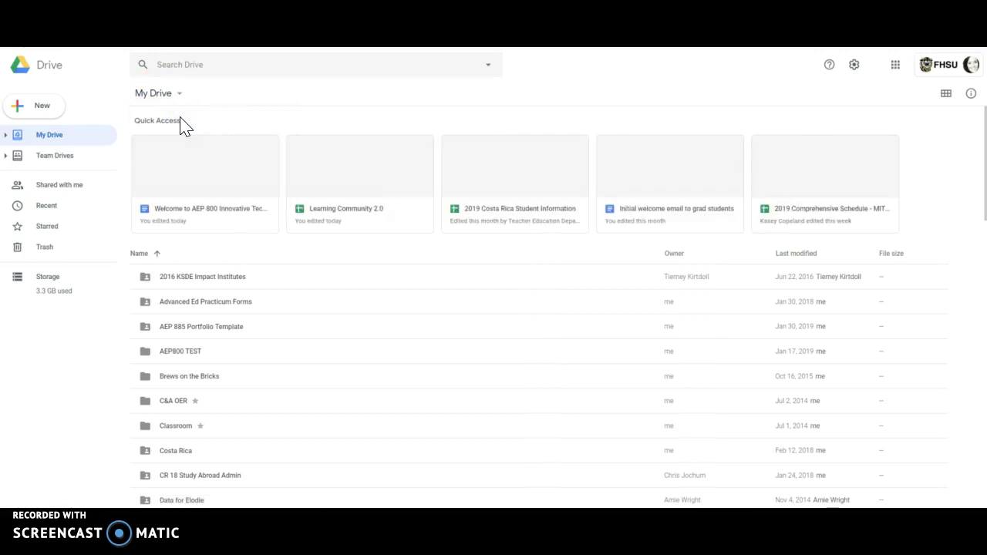
{"action": "type", "text": "AEP 800 VE"}
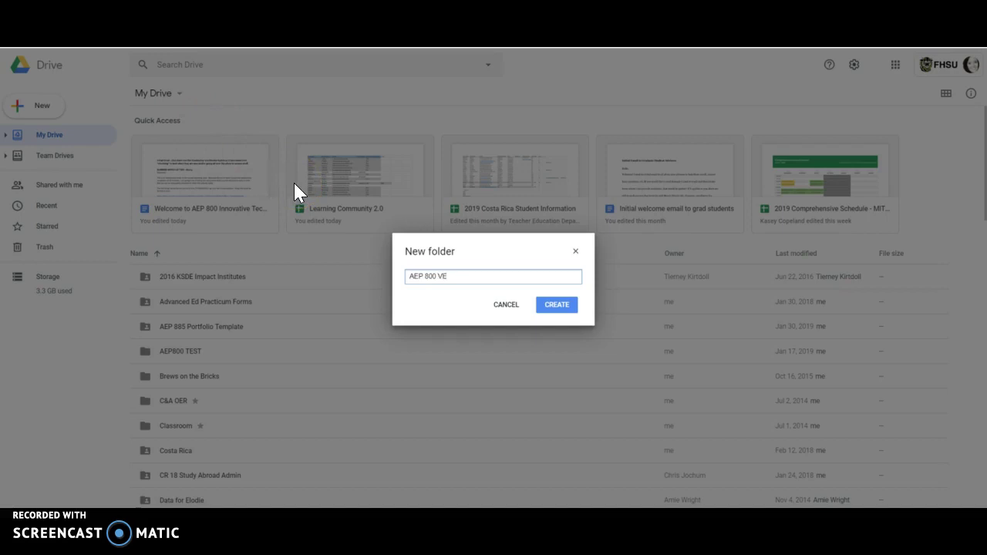
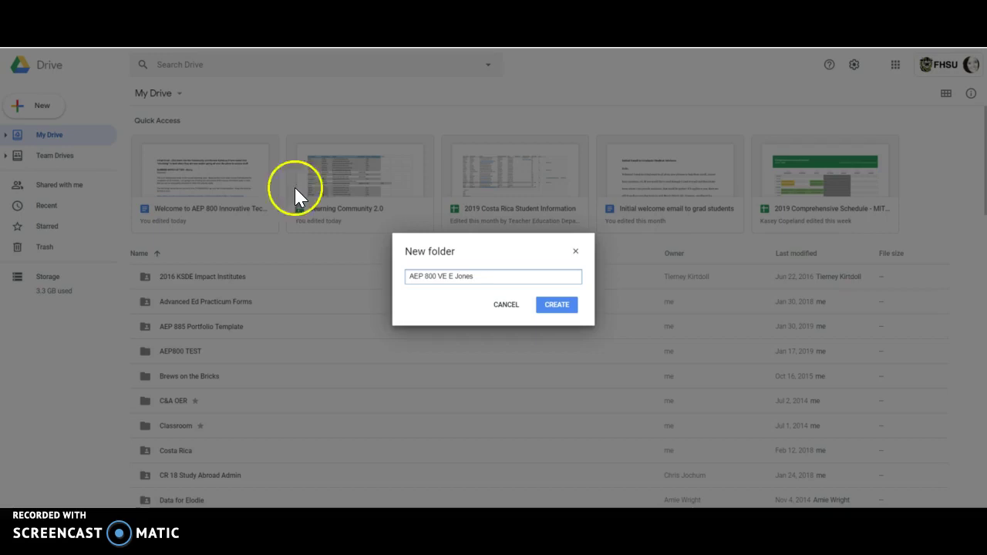
{"action": "left_click", "coordinate": [559, 312]}
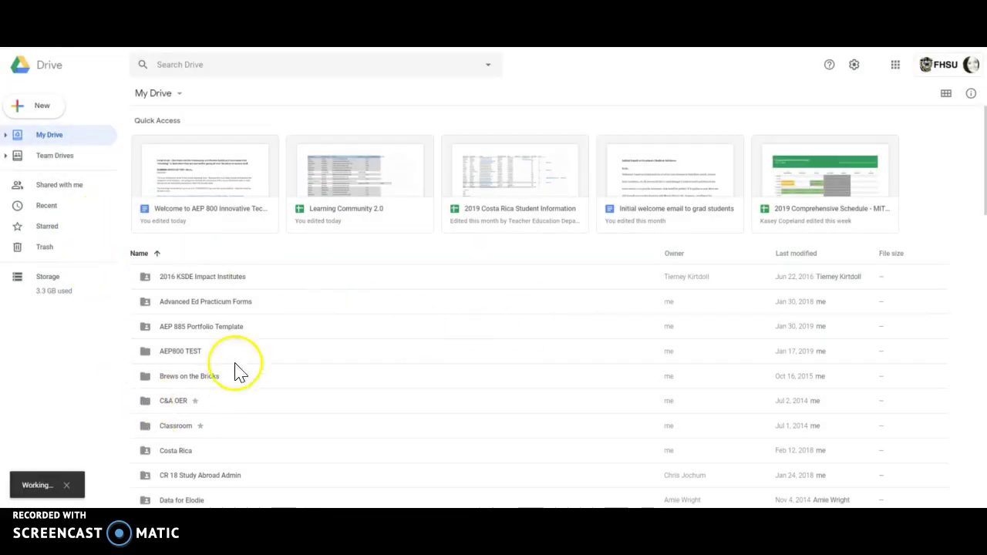
Open the Advanced sharing settings for the new AEP 800 VE folder
{"action": "left_click", "coordinate": [184, 281]}
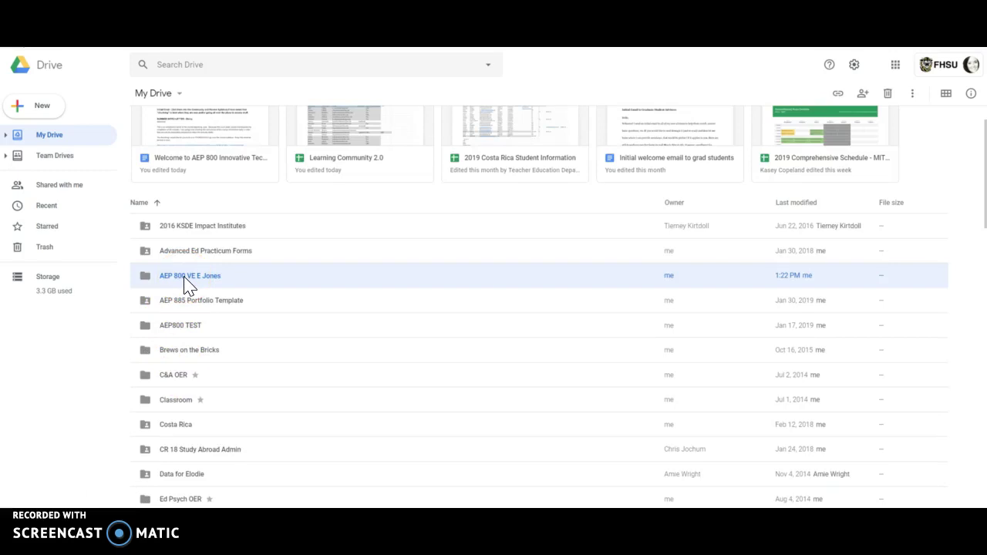
{"action": "left_click", "coordinate": [184, 281]}
{"action": "right_click", "coordinate": [186, 282]}
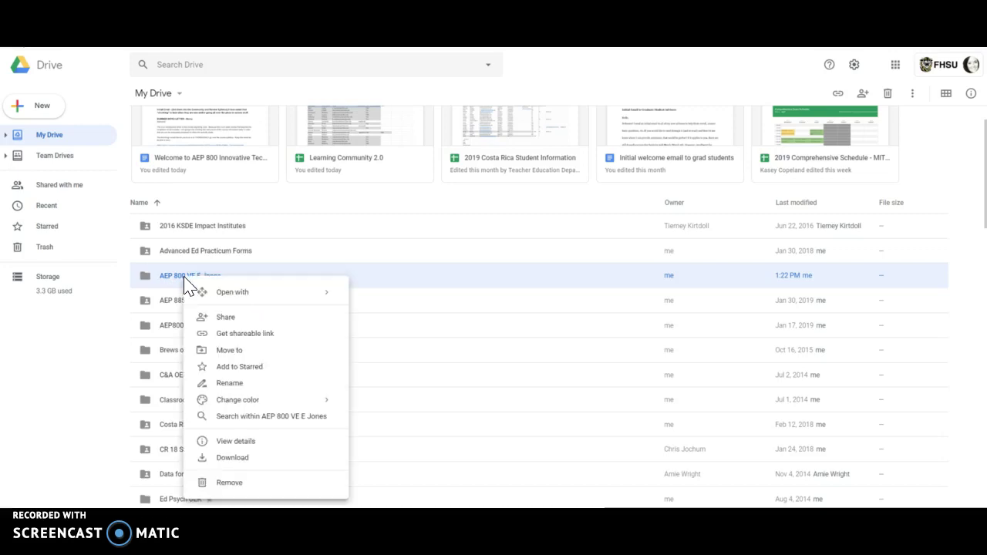
{"action": "left_click", "coordinate": [227, 323]}
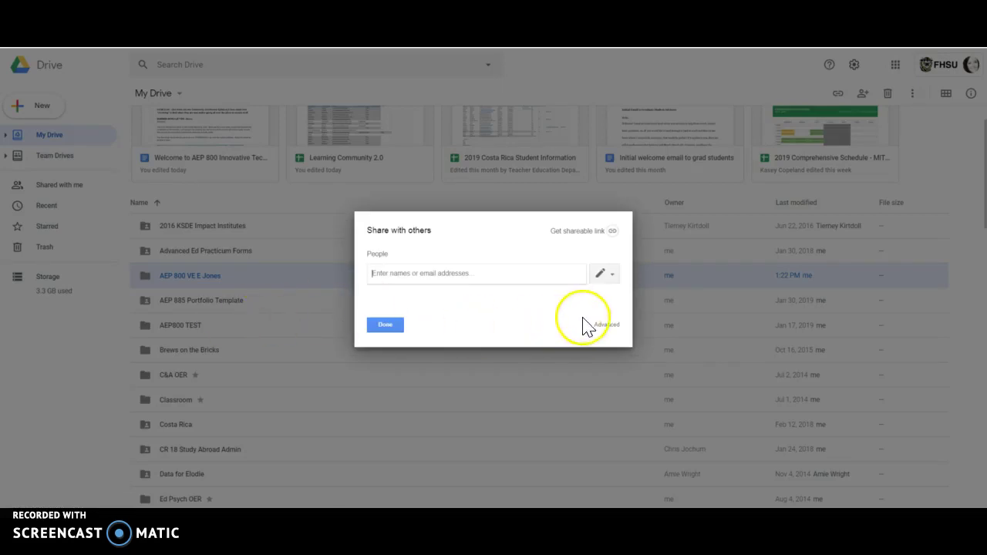
{"action": "left_click", "coordinate": [608, 325]}
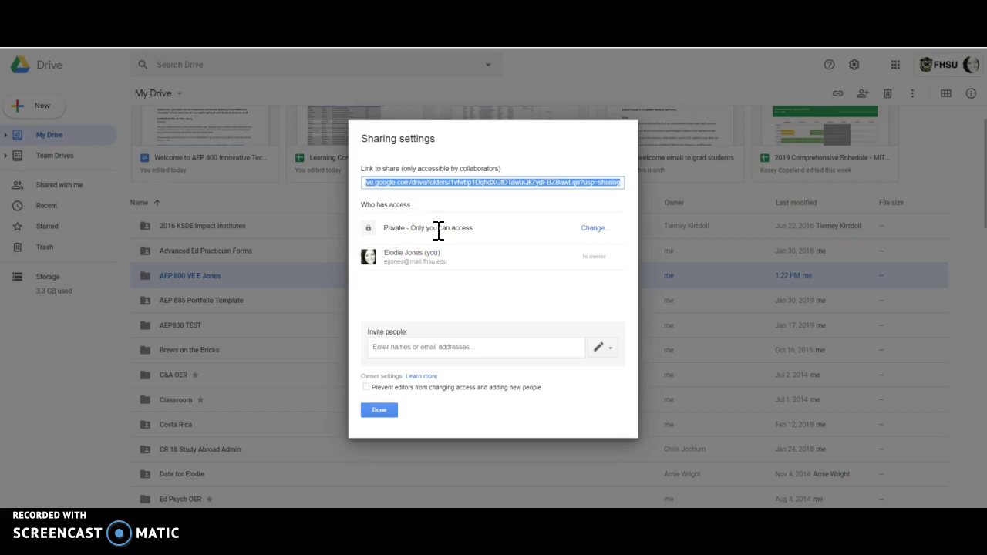
Set link sharing to 'On - Anyone at FHSU with the link' with view-only access
{"action": "left_click", "coordinate": [593, 231]}
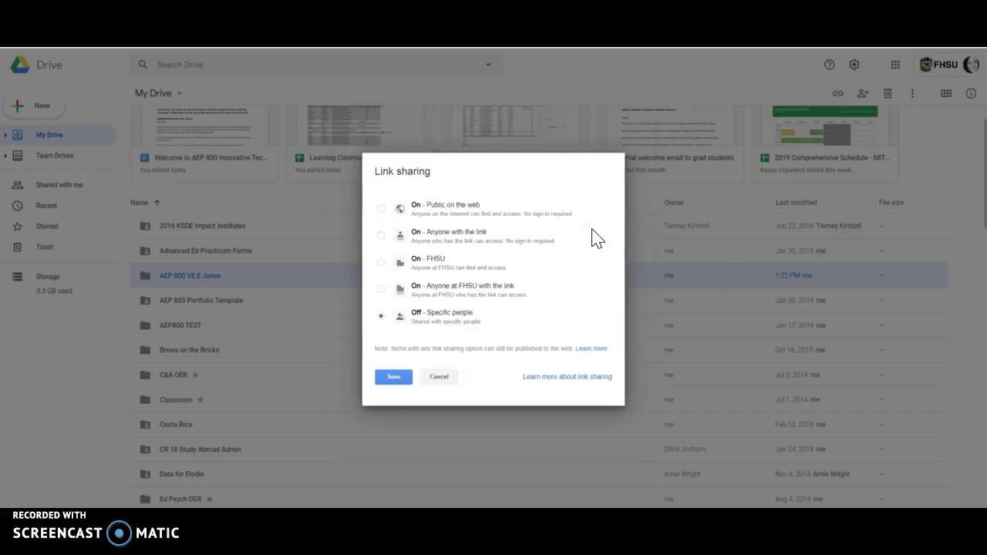
{"action": "left_click", "coordinate": [381, 290]}
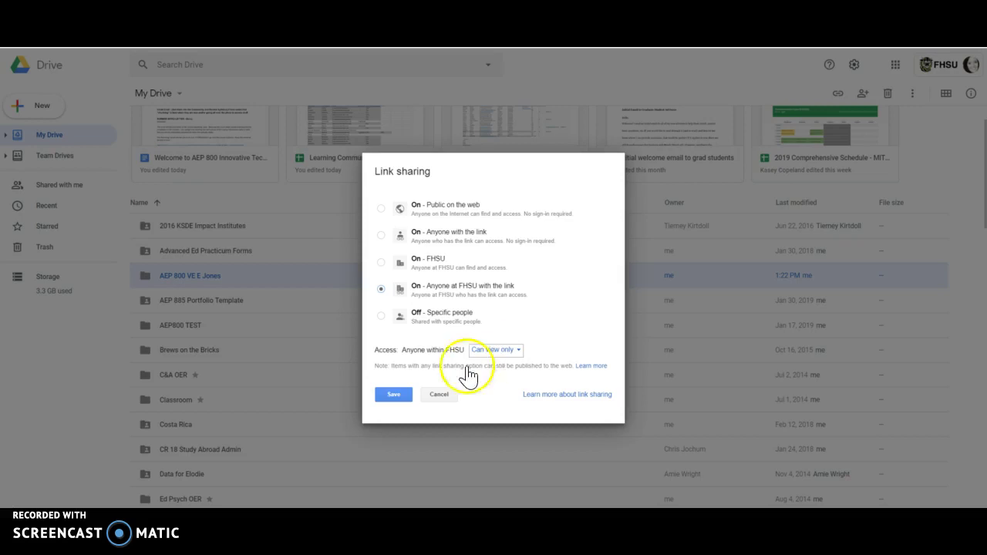
{"action": "left_click", "coordinate": [394, 398]}
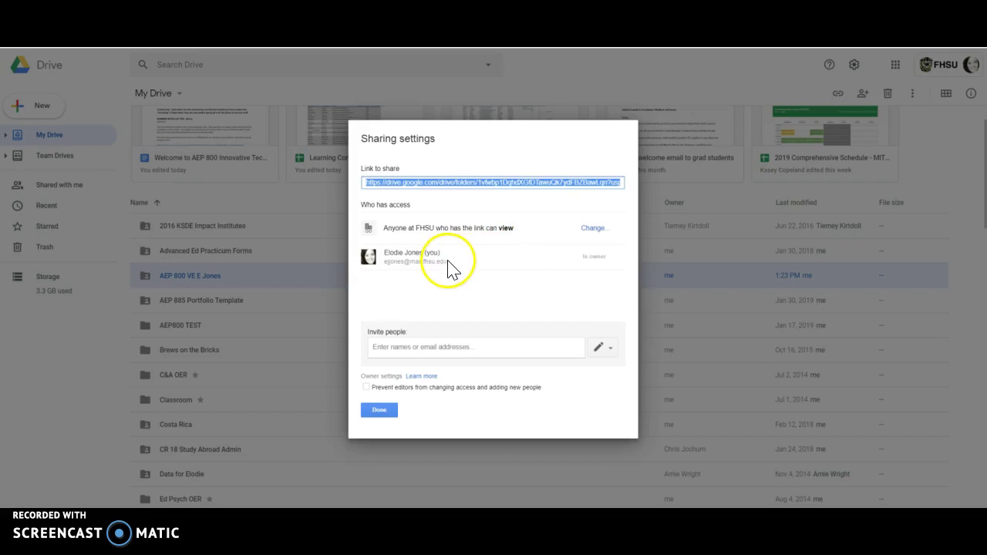
Invite the colleague's FHSU e-mail address with 'Can organize, add, & edit' permission
{"action": "left_click", "coordinate": [454, 348]}
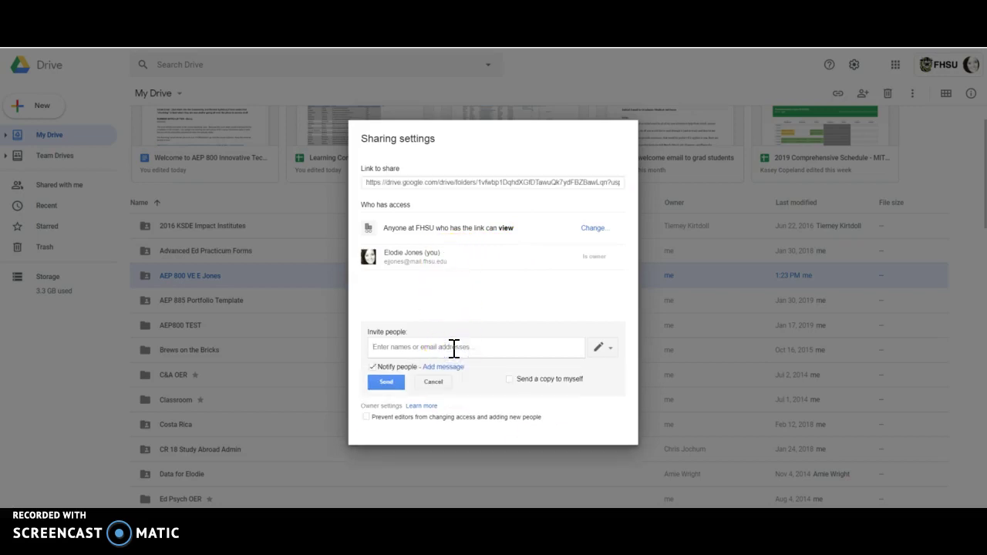
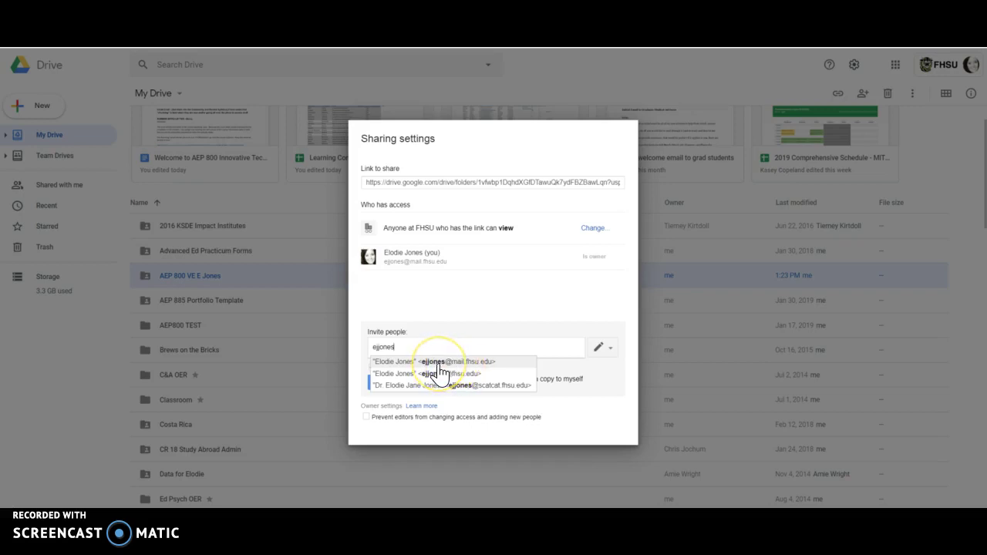
{"action": "left_click", "coordinate": [459, 361]}
{"action": "left_click", "coordinate": [597, 348]}
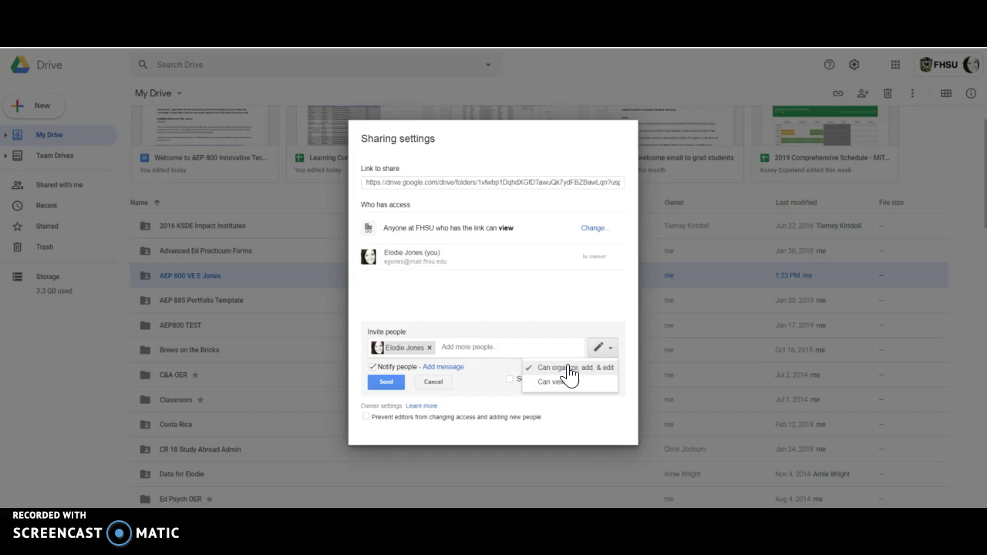
{"action": "left_click", "coordinate": [569, 370]}
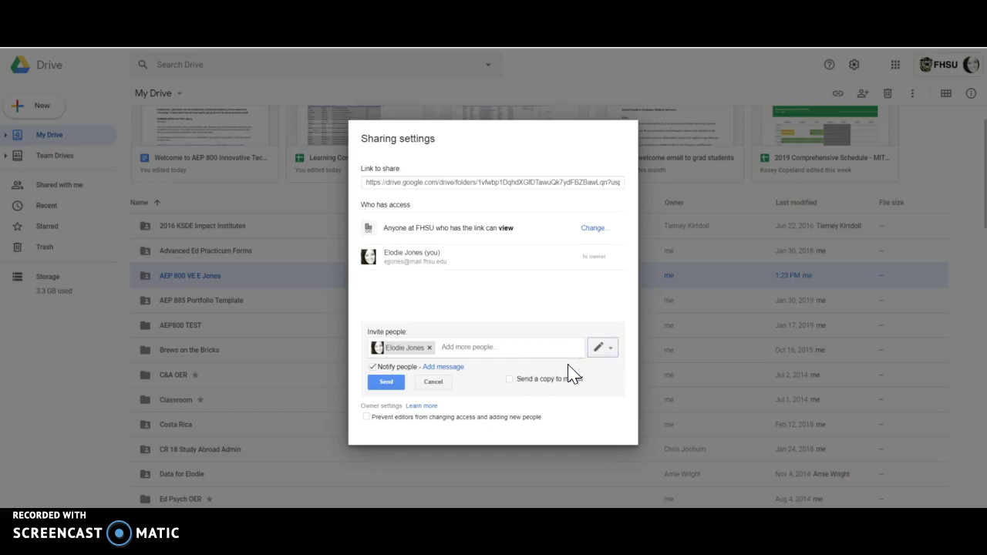
{"action": "left_click", "coordinate": [601, 347]}
{"action": "left_click", "coordinate": [591, 373]}
{"action": "left_click", "coordinate": [591, 232]}
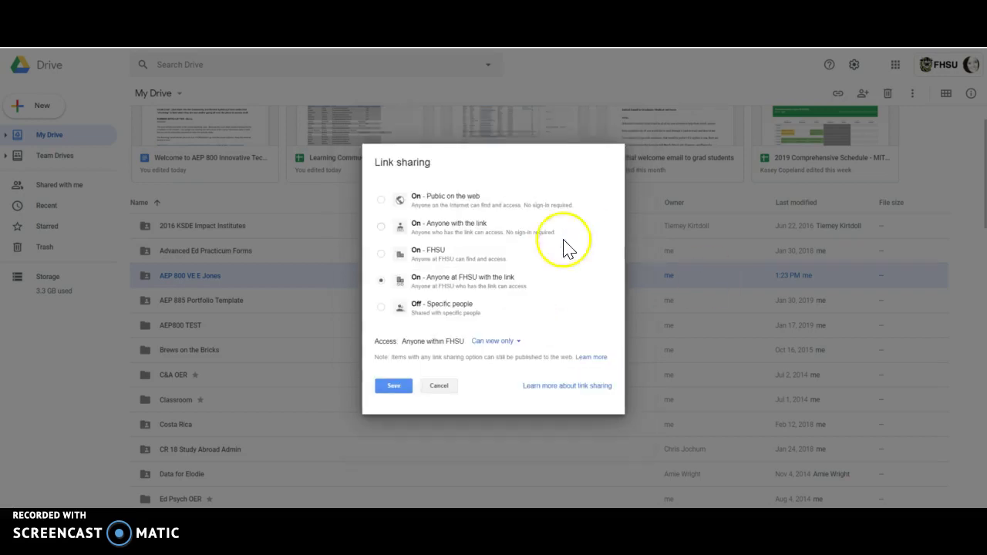
{"action": "left_click", "coordinate": [498, 341]}
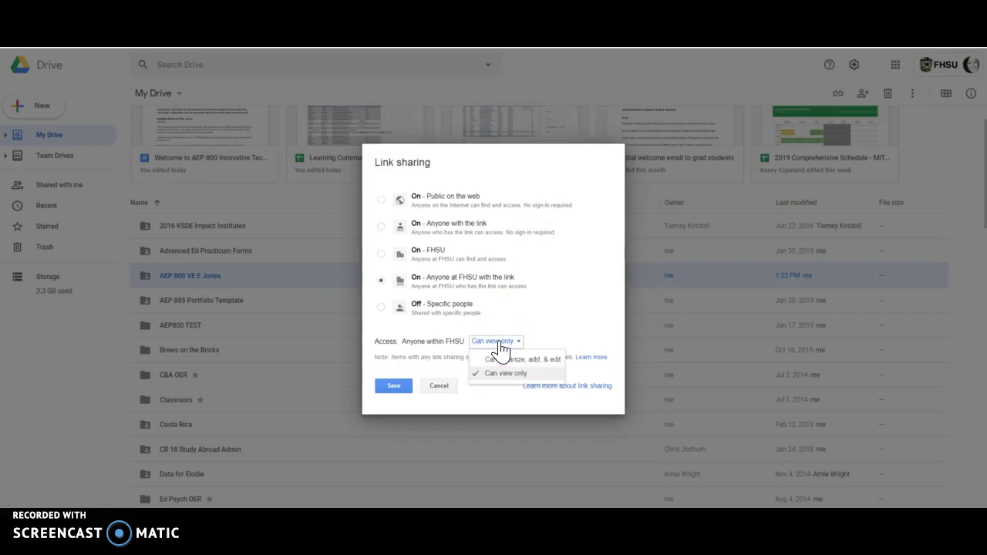
{"action": "left_click", "coordinate": [508, 361]}
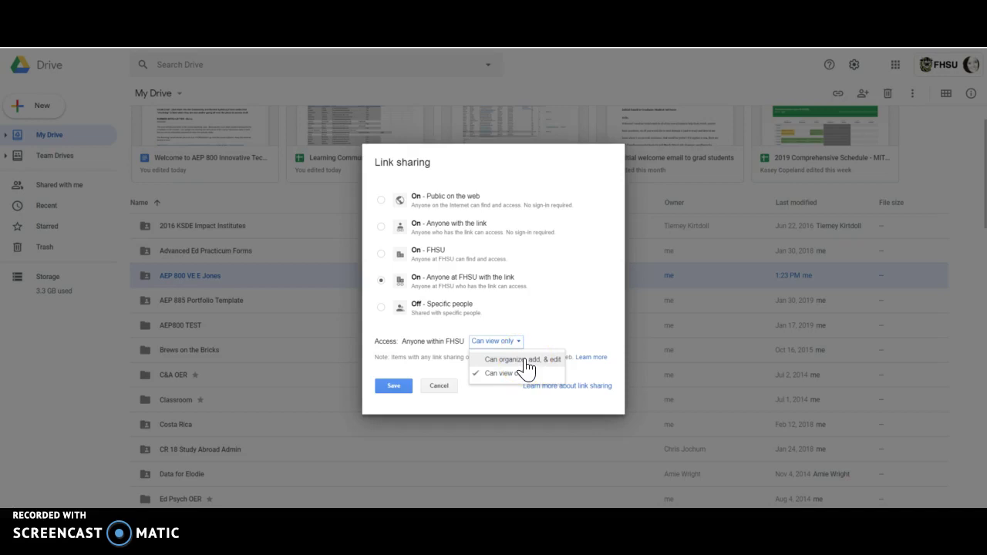
{"action": "left_click", "coordinate": [441, 389]}
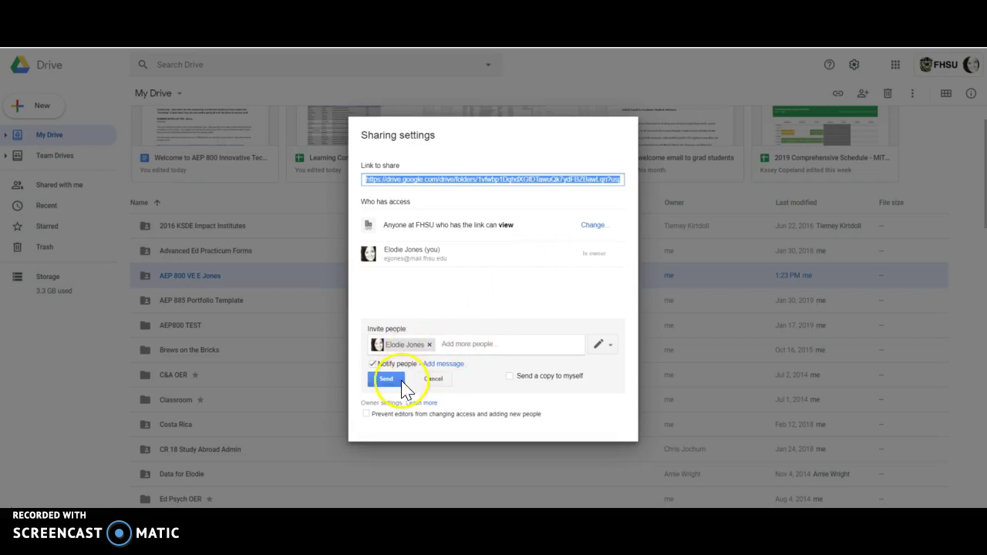
Send the edit-rights invitation and close the folder's Sharing settings
{"action": "left_click", "coordinate": [605, 346]}
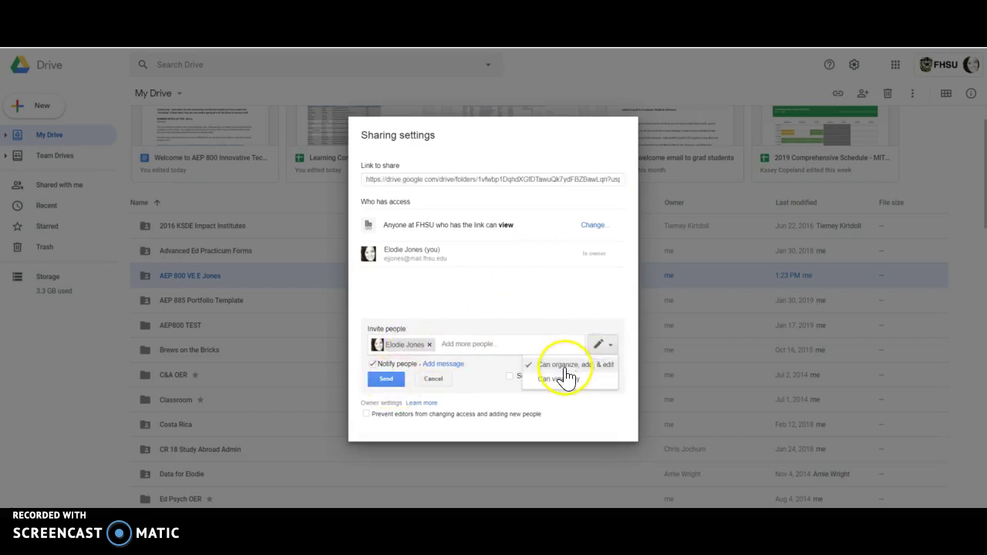
{"action": "left_click", "coordinate": [599, 343]}
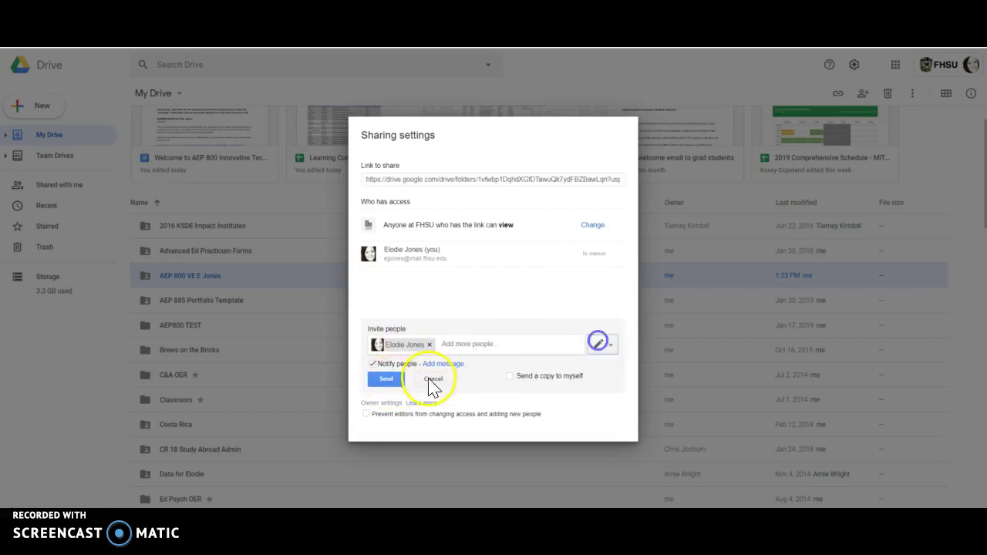
{"action": "left_click", "coordinate": [385, 376]}
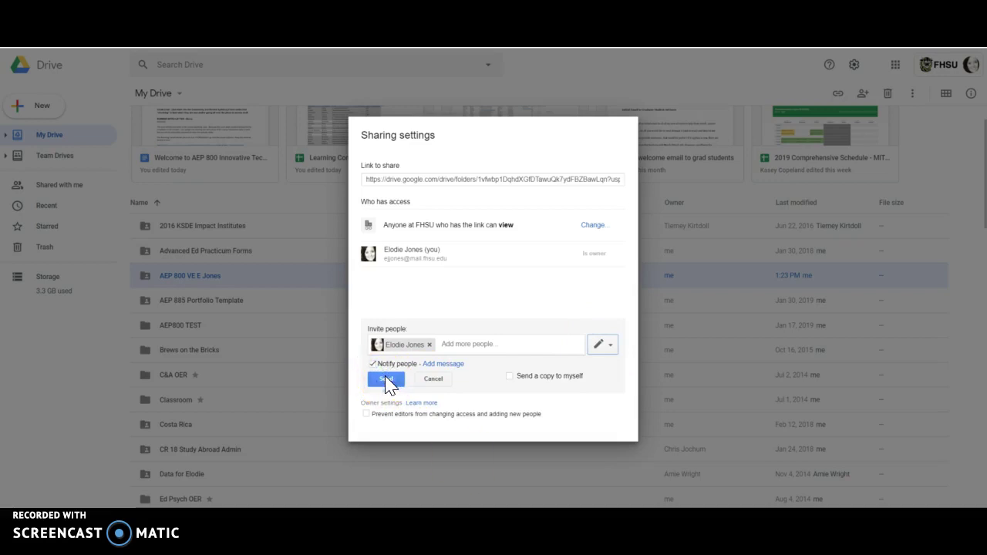
{"action": "left_click", "coordinate": [381, 378]}
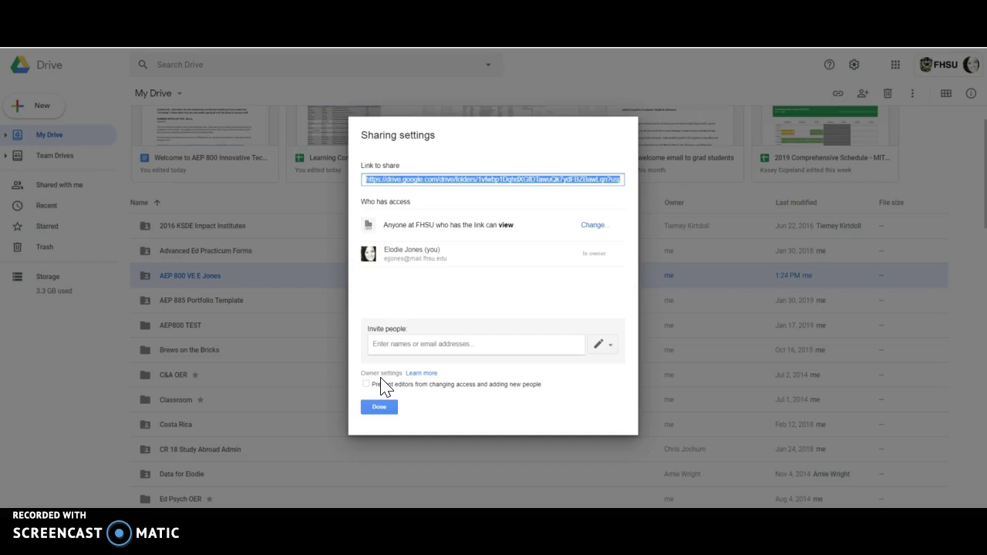
{"action": "left_click", "coordinate": [378, 406]}
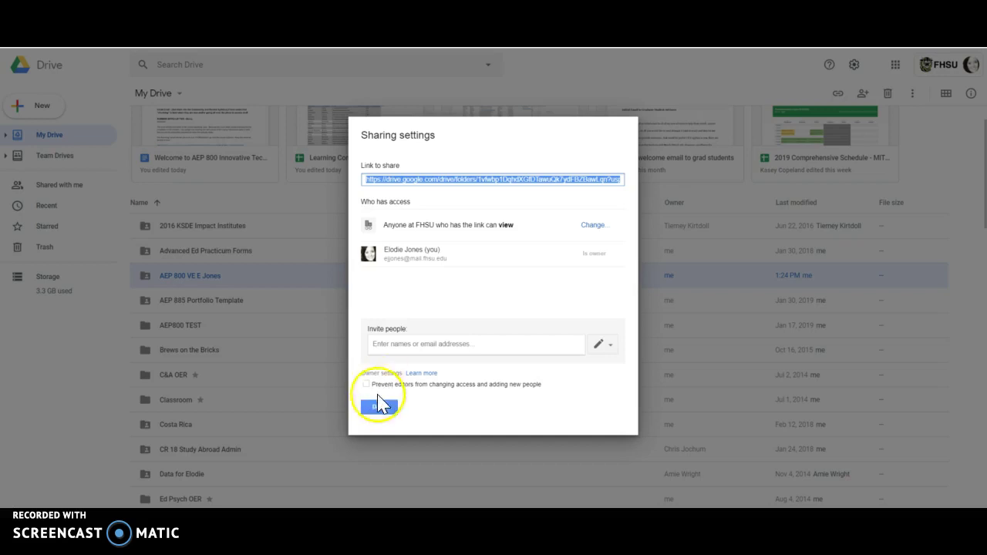